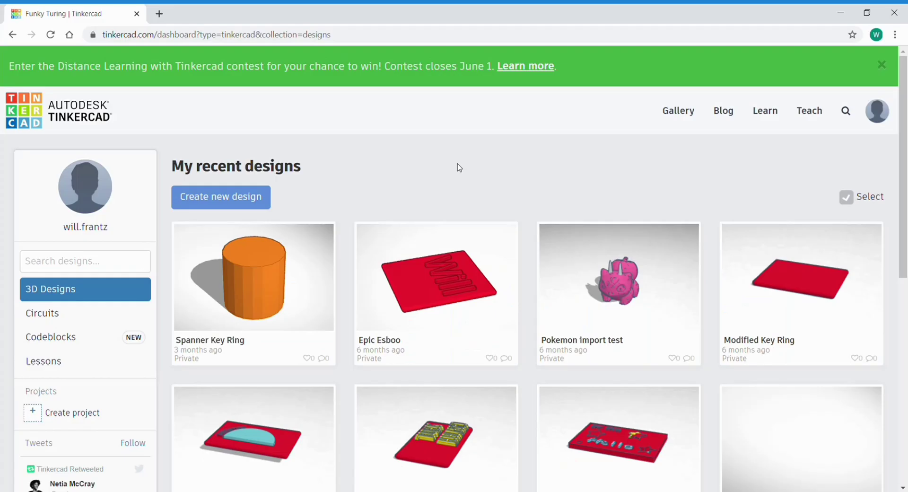
# Step: Create a new circuit design and rename it "Simple LED and resistor circuit"
pyautogui.click(53, 319)
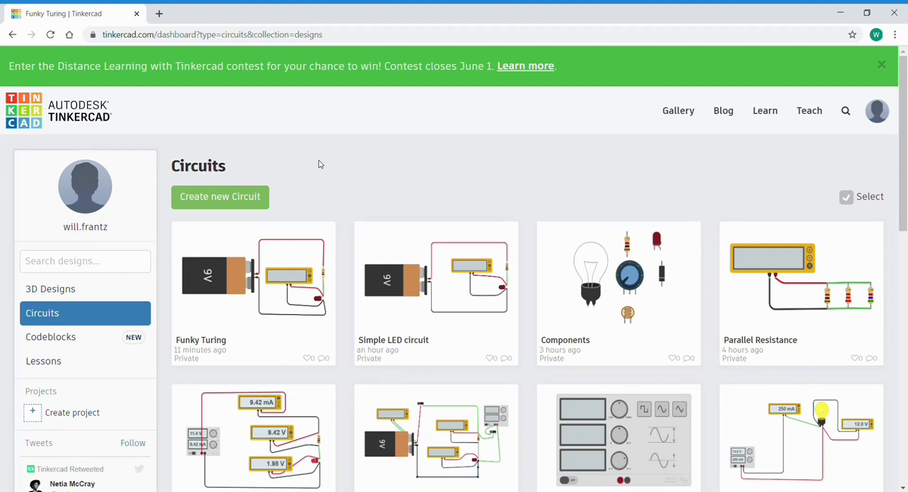
pyautogui.click(225, 203)
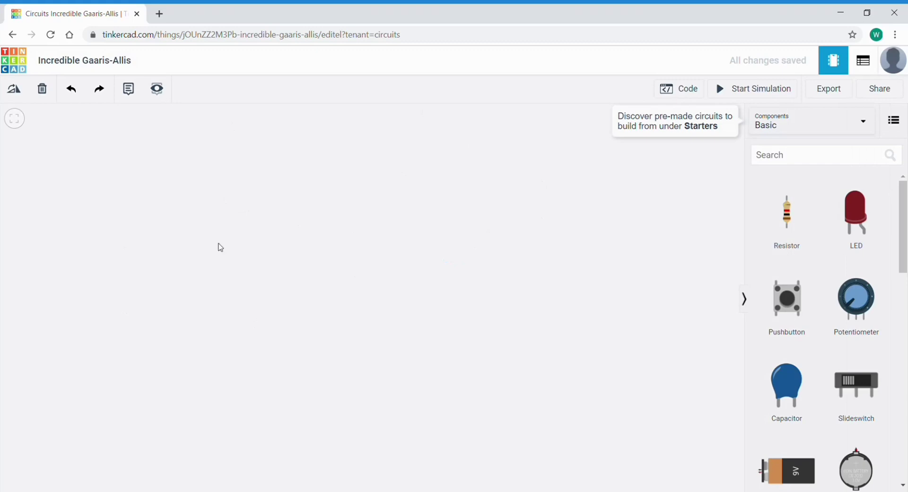
pyautogui.click(94, 69)
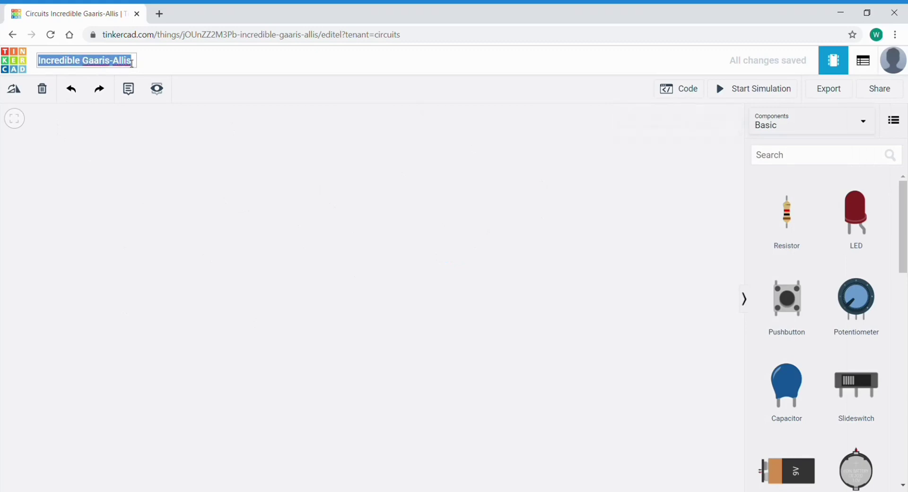
pyautogui.click(139, 64)
pyautogui.press('BackSpace')
pyautogui.press('BackSpace')
pyautogui.press('BackSpace')
pyautogui.press('BackSpace')
pyautogui.press('BackSpace')
pyautogui.press('BackSpace')
pyautogui.press('BackSpace')
pyautogui.press('BackSpace')
pyautogui.press('BackSpace')
pyautogui.press('BackSpace')
pyautogui.press('BackSpace')
pyautogui.press('BackSpace')
pyautogui.press('BackSpace')
pyautogui.press('BackSpace')
pyautogui.press('BackSpace')
pyautogui.press('BackSpace')
pyautogui.press('BackSpace')
pyautogui.press('BackSpace')
pyautogui.press('BackSpace')
pyautogui.press('BackSpace')
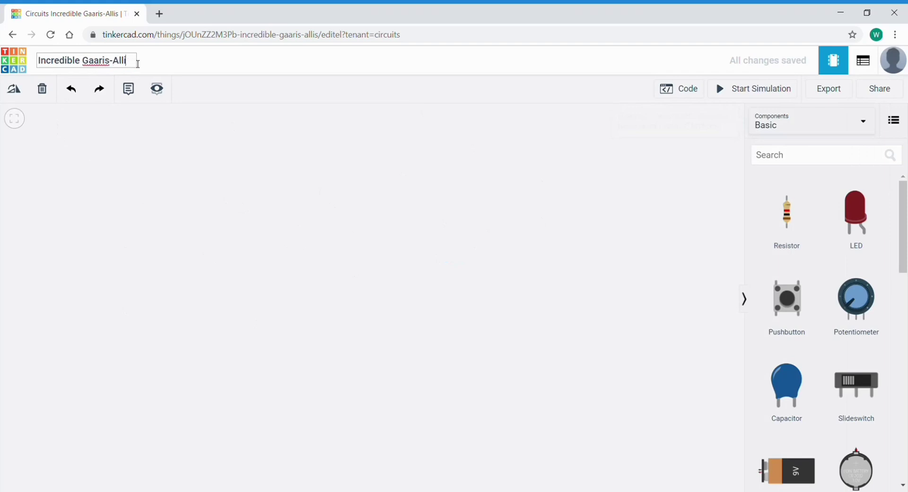
pyautogui.write('Simple L')
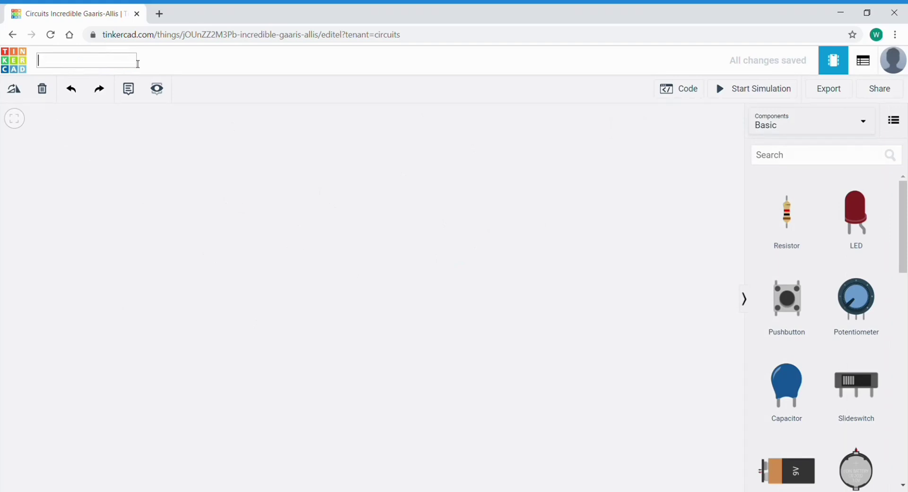
pyautogui.write('ED and resistor circuit')
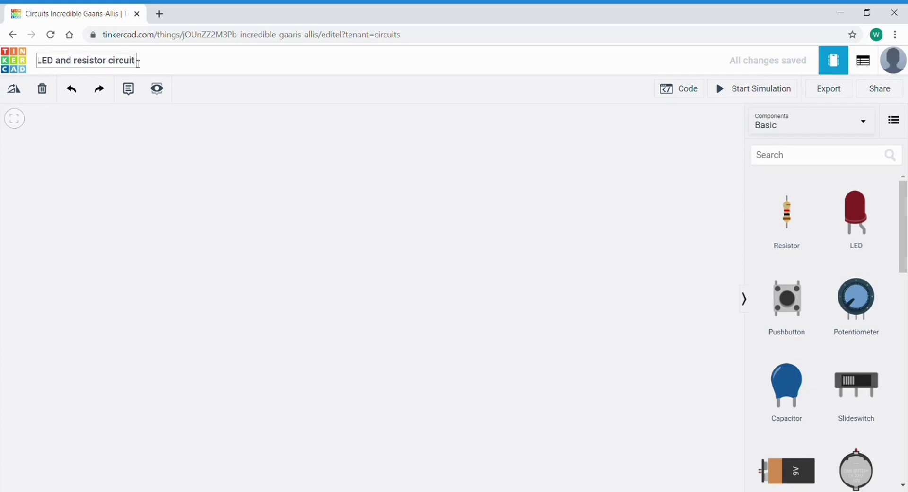
pyautogui.press('Escape')
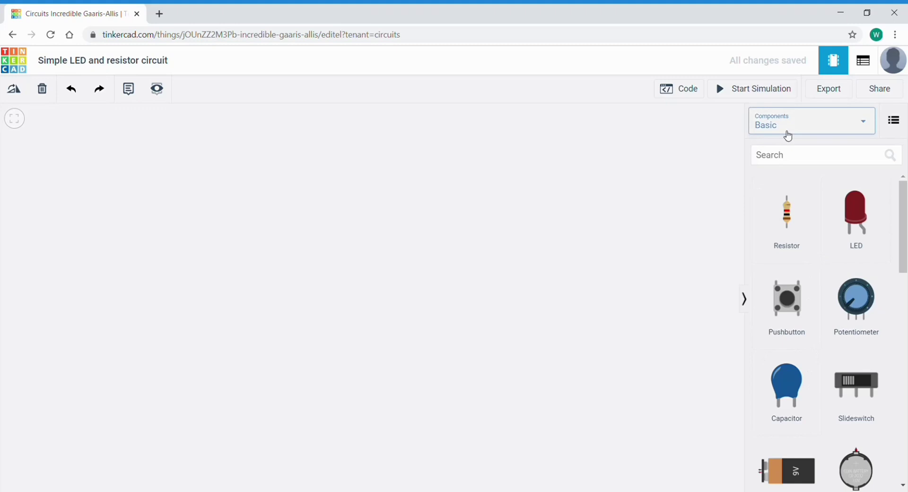
# Step: Browse the full component library, then return to the Basic components set
pyautogui.moveTo(902, 208)
pyautogui.mouseDown()
pyautogui.moveTo(905, 378)
pyautogui.moveTo(903, 212)
pyautogui.mouseUp()
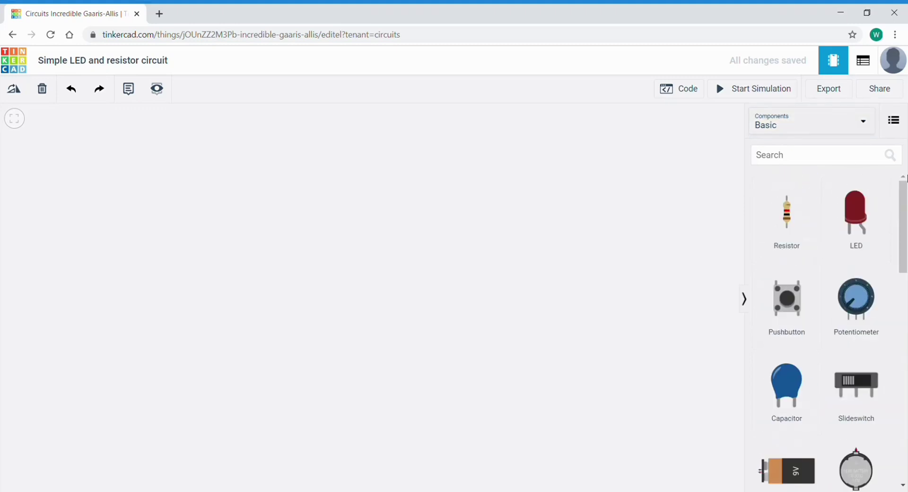
pyautogui.click(871, 122)
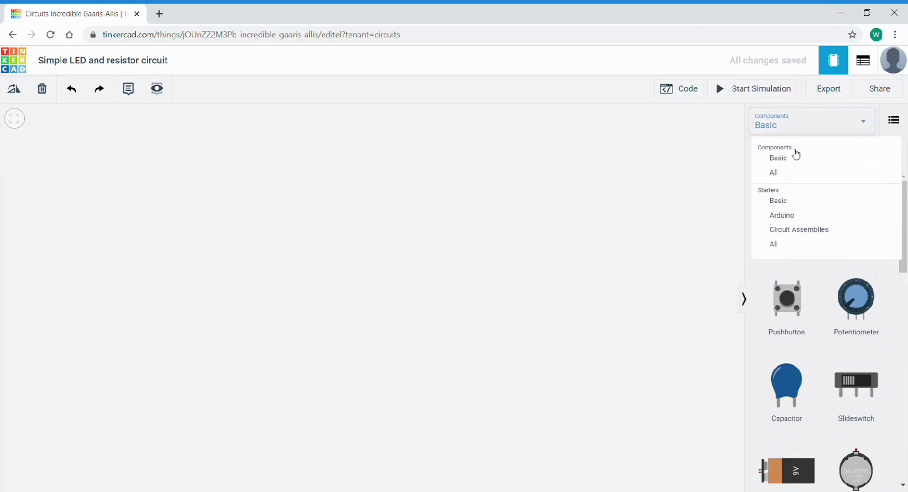
pyautogui.click(783, 177)
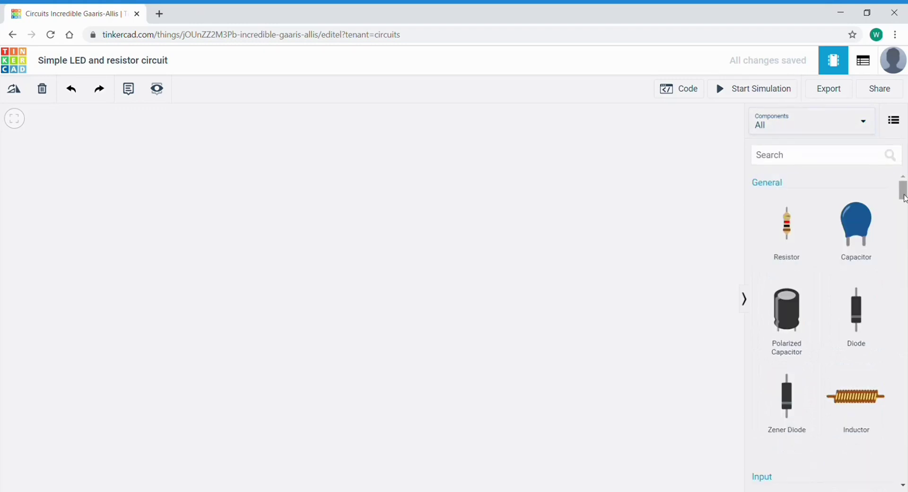
pyautogui.moveTo(902, 190); pyautogui.dragTo(884, 182)
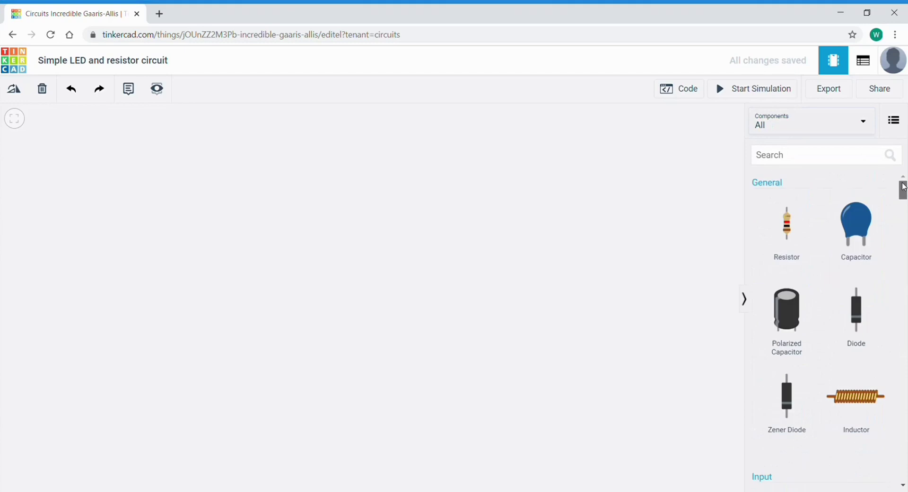
pyautogui.click(866, 127)
pyautogui.click(785, 157)
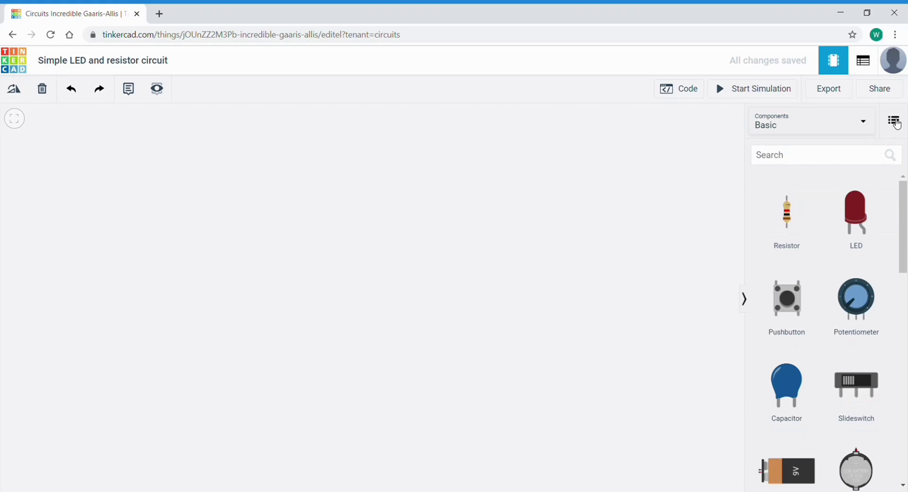
# Step: Review the descriptions of the basic components in the detailed list view, then return to the grid view
pyautogui.click(895, 122)
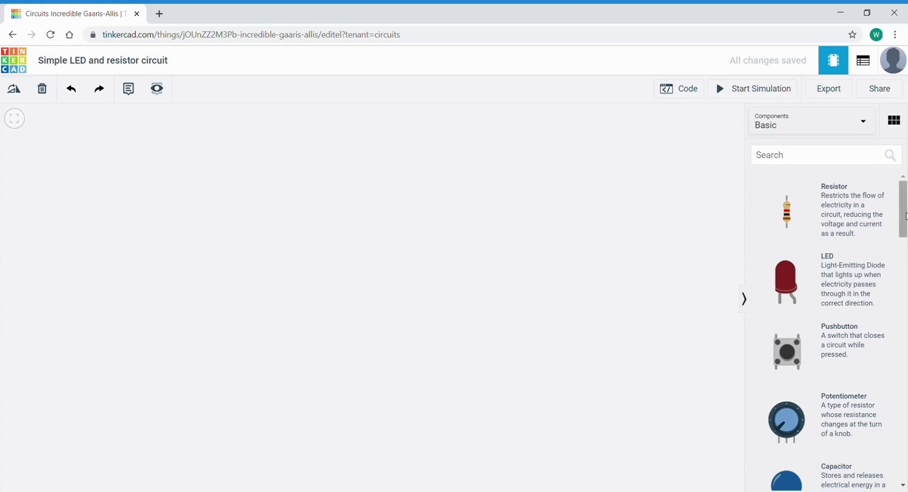
pyautogui.moveTo(904, 216); pyautogui.dragTo(903, 166)
pyautogui.click(893, 123)
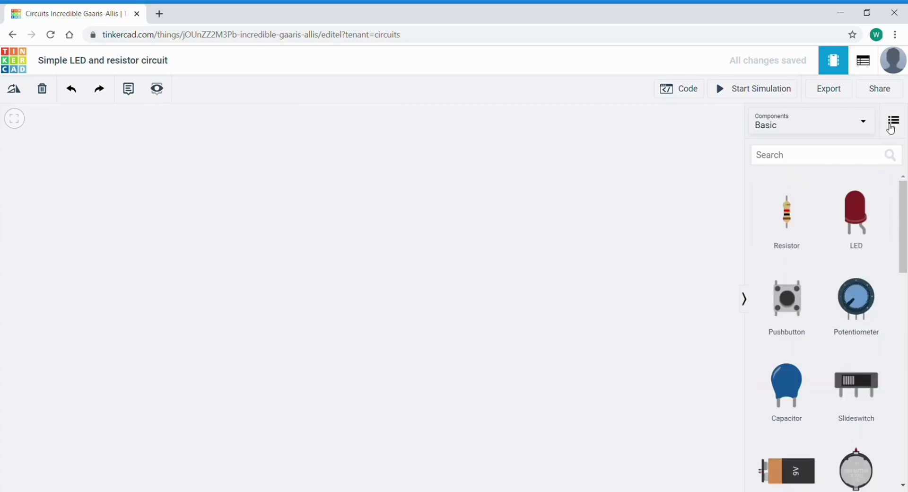
# Step: Place a resistor on the empty canvas and set its resistance to 47 Ω
pyautogui.moveTo(786, 213); pyautogui.dragTo(513, 207)
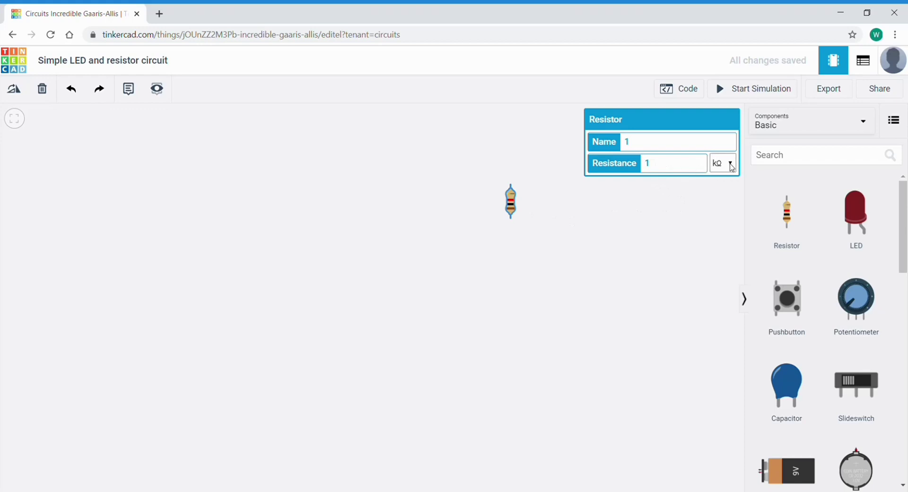
pyautogui.press('Up')
pyautogui.click(657, 168)
pyautogui.press('BackSpace')
pyautogui.write('47')
pyautogui.press('Escape')
# Step: Add a red LED below the resistor, rotated so its legs point right and sit just beneath the resistor's lower lead
pyautogui.moveTo(856, 215); pyautogui.dragTo(498, 279)
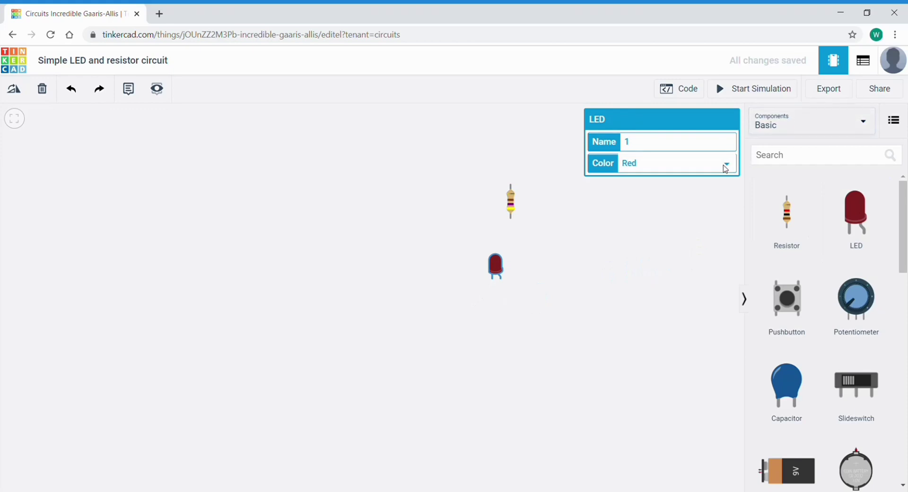
pyautogui.click(595, 243)
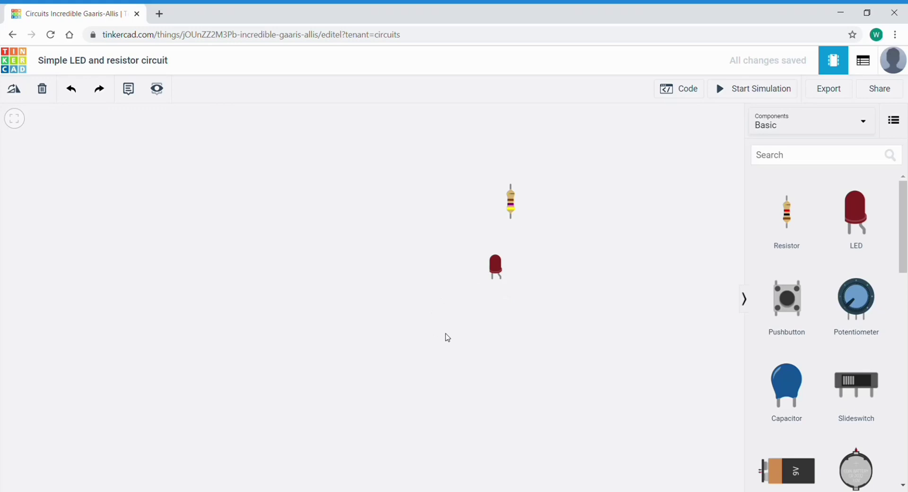
pyautogui.click(497, 273)
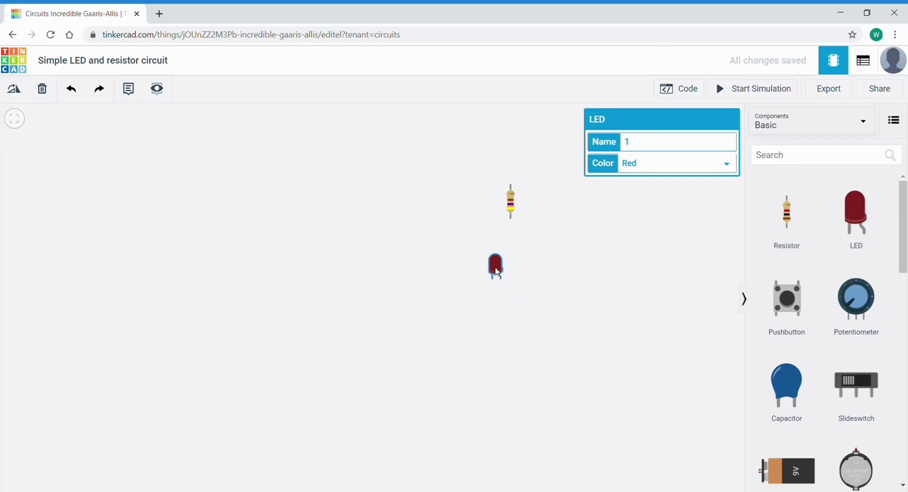
pyautogui.click(16, 92)
pyautogui.click(16, 92)
pyautogui.click(17, 93)
pyautogui.click(17, 92)
pyautogui.click(16, 92)
pyautogui.click(17, 92)
pyautogui.click(16, 93)
pyautogui.click(16, 92)
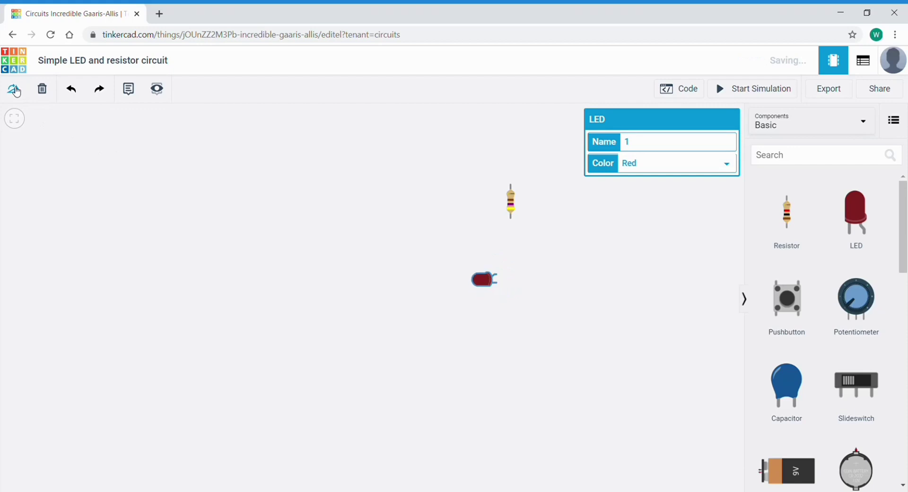
pyautogui.moveTo(484, 280); pyautogui.dragTo(496, 246)
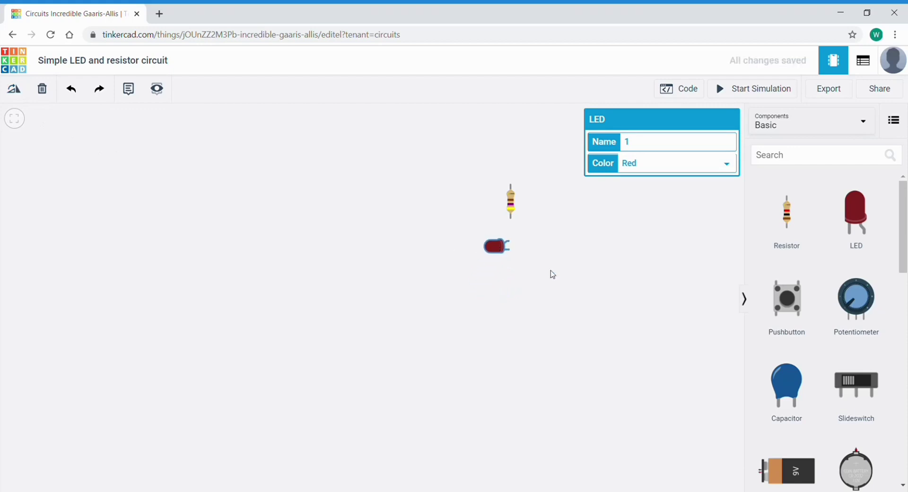
pyautogui.click(590, 301)
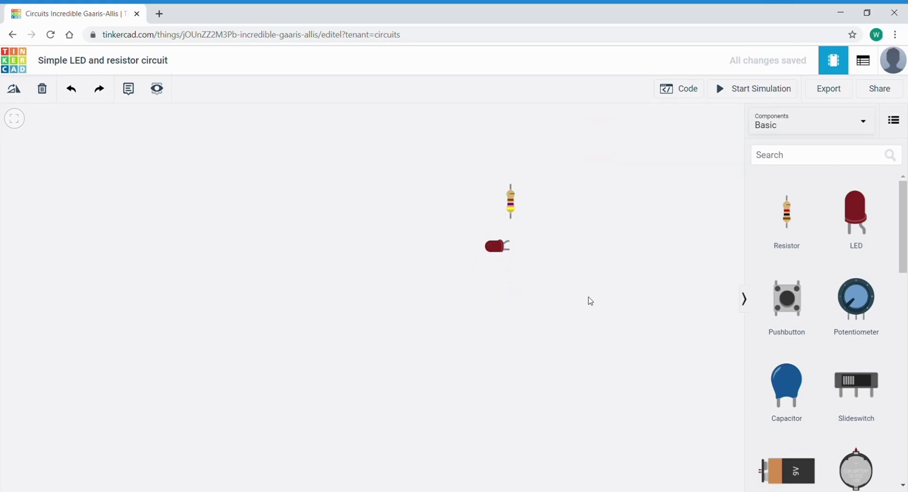
# Step: Connect the resistor's lower lead to the LED's anode with a green wire
pyautogui.click(511, 219)
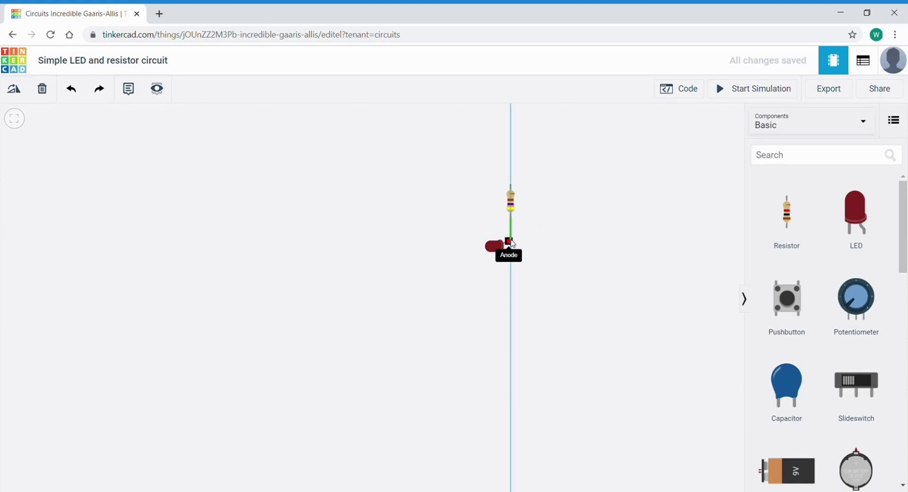
pyautogui.click(509, 243)
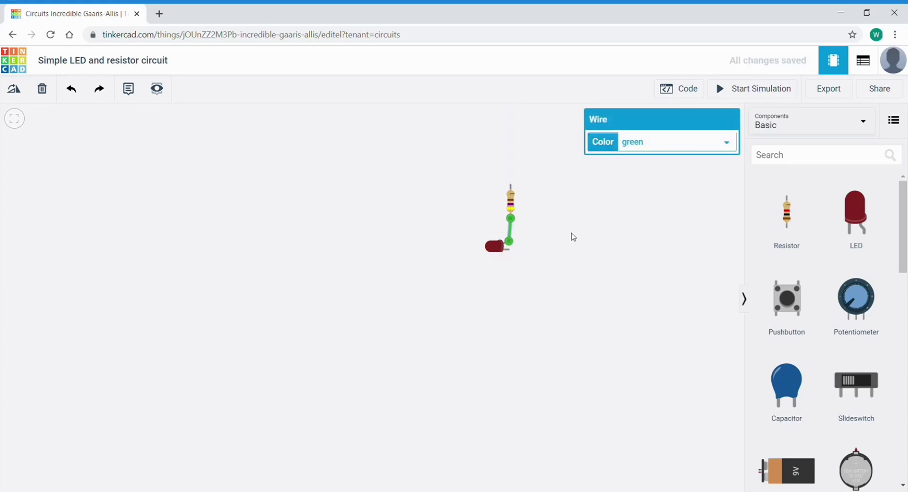
pyautogui.click(615, 238)
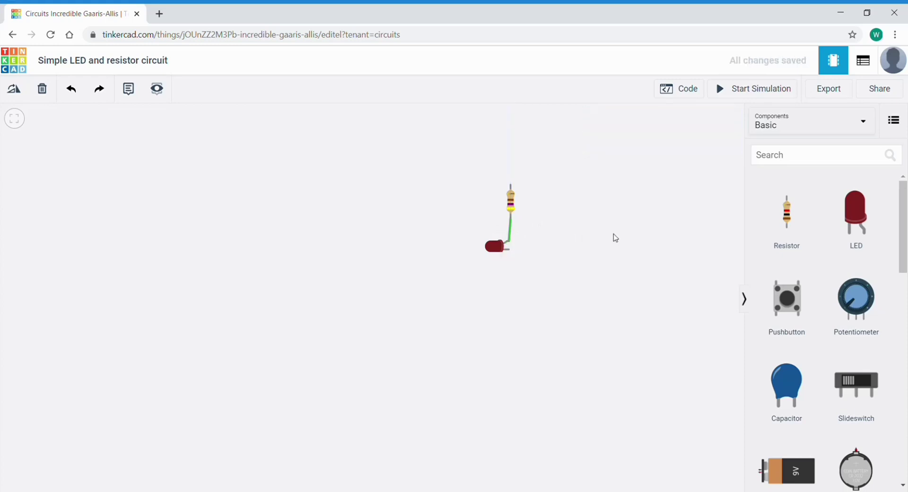
pyautogui.click(515, 228)
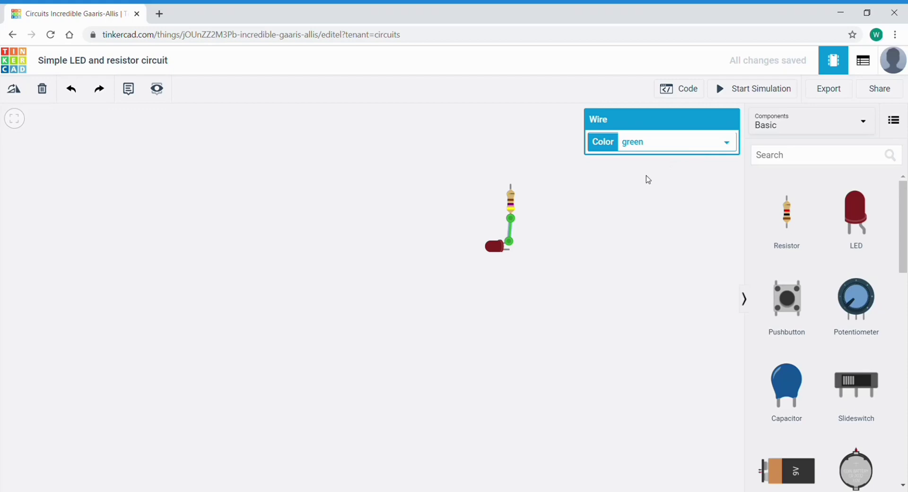
pyautogui.click(597, 202)
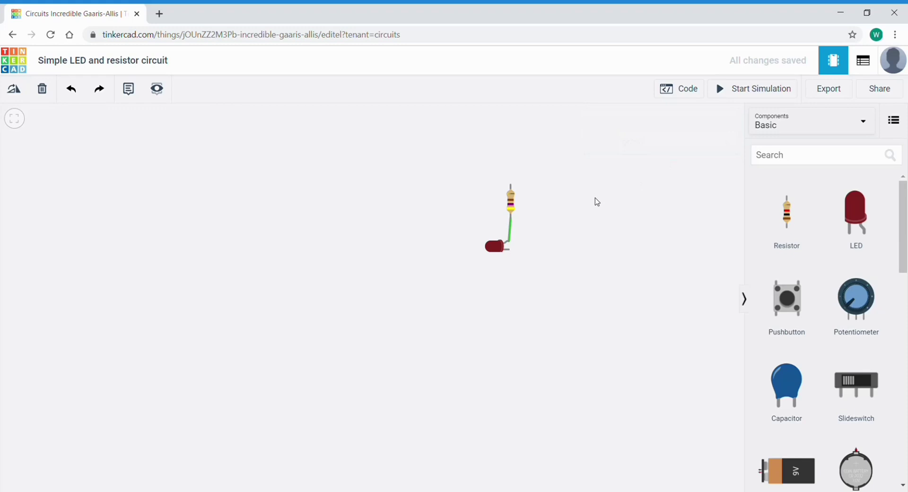
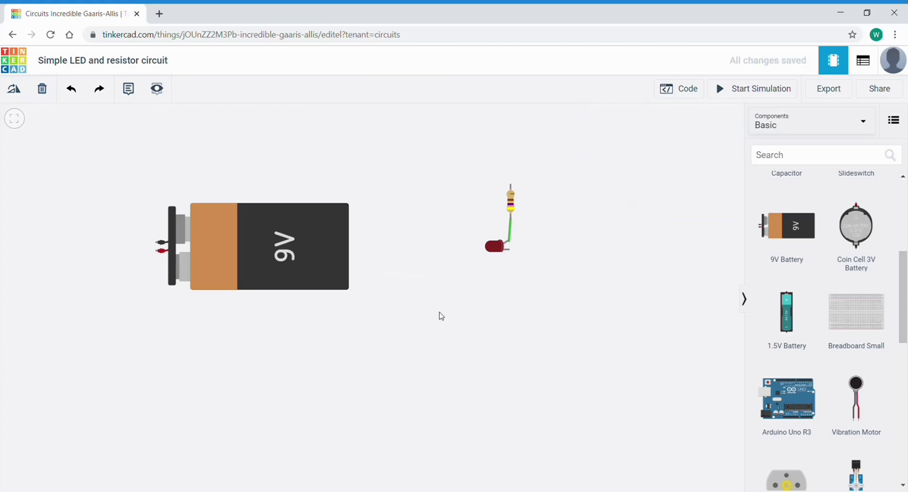
# Step: Rotate the 9V battery by 180 degrees so its terminals face the resistor and LED, and move it beside them
pyautogui.click(262, 264)
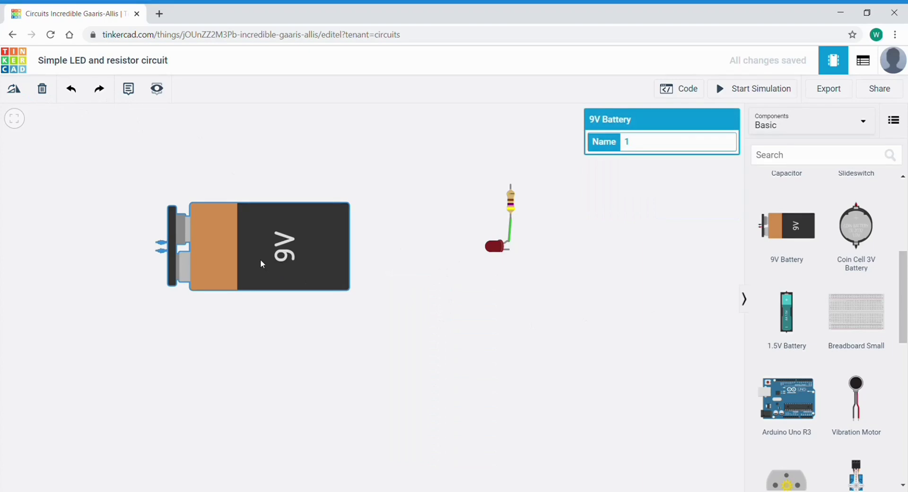
pyautogui.click(15, 92)
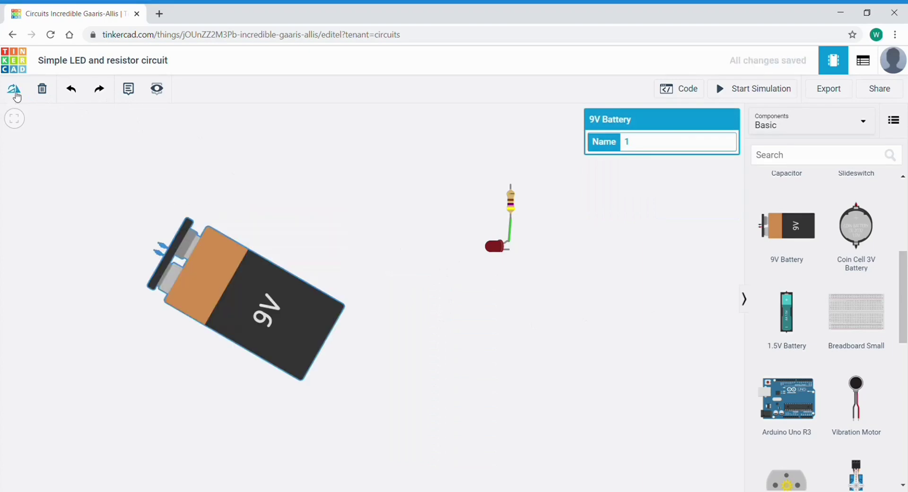
pyautogui.click(15, 93)
pyautogui.click(15, 91)
pyautogui.click(14, 91)
pyautogui.click(15, 91)
pyautogui.click(15, 92)
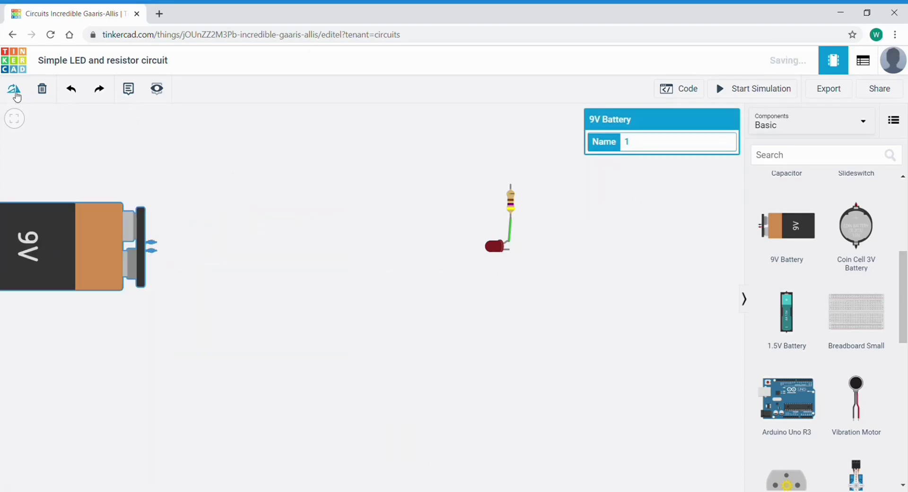
pyautogui.moveTo(43, 251); pyautogui.dragTo(282, 222)
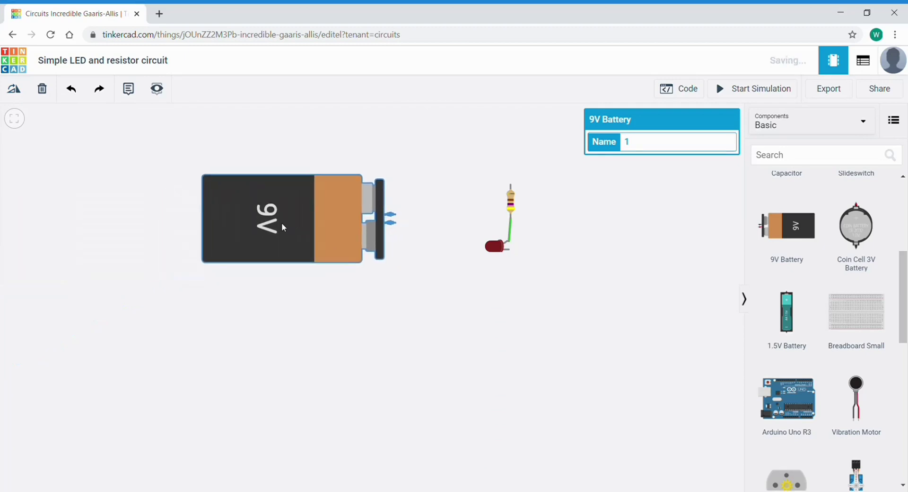
pyautogui.click(591, 237)
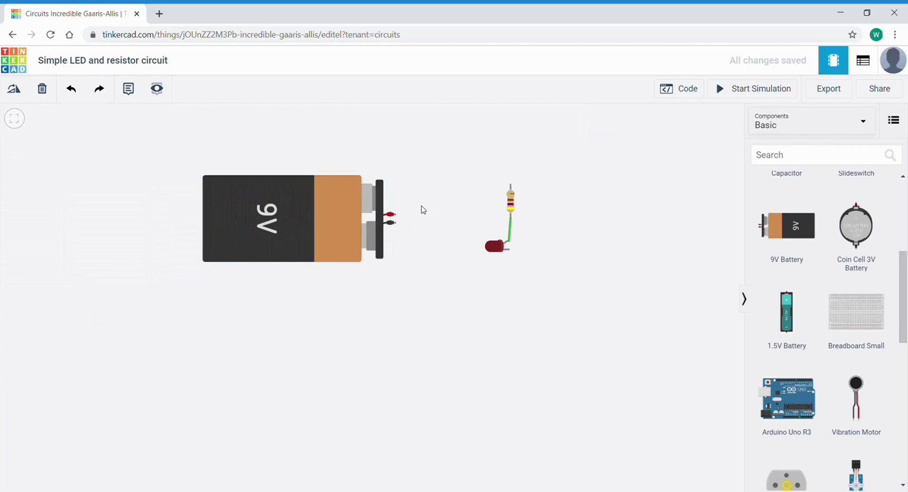
# Step: Wire the battery's positive terminal to the resistor's upper lead and color the wire red
pyautogui.click(396, 216)
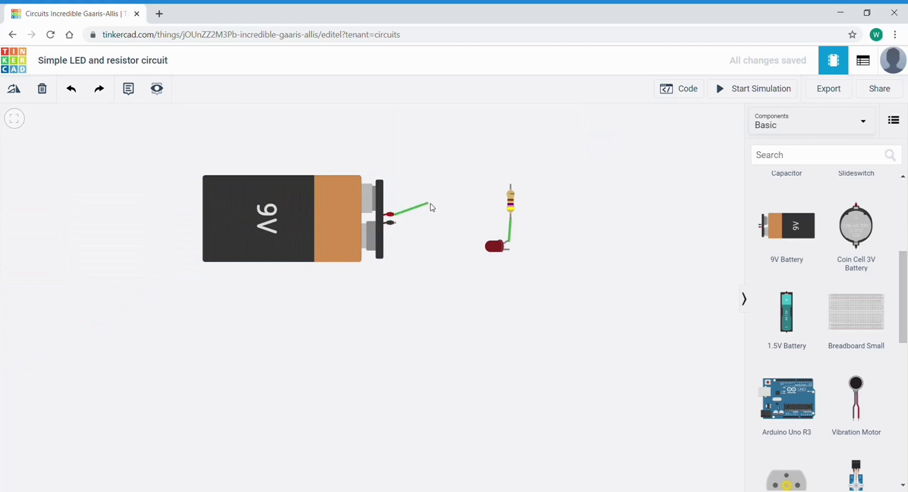
pyautogui.click(512, 187)
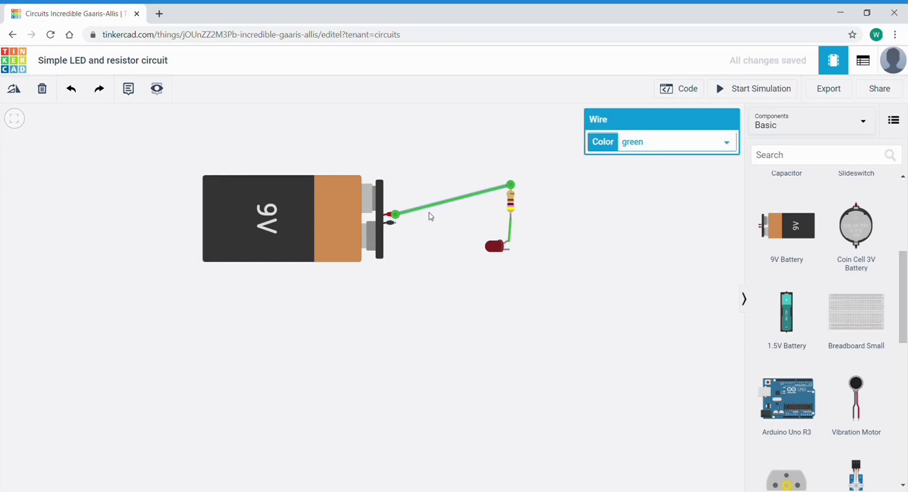
pyautogui.click(731, 147)
pyautogui.click(643, 182)
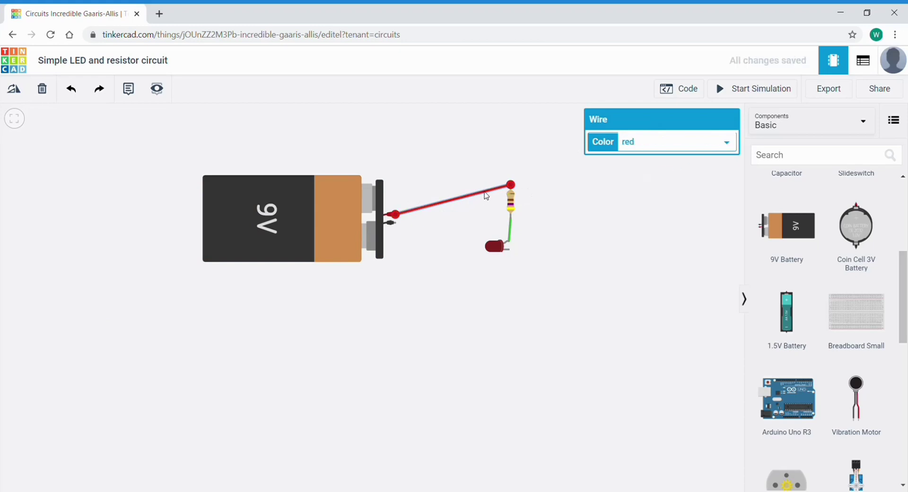
# Step: Bend the red wire squarely above the resistor and battery terminal, and move the battery up and away from the resistor
pyautogui.moveTo(485, 193); pyautogui.dragTo(511, 142)
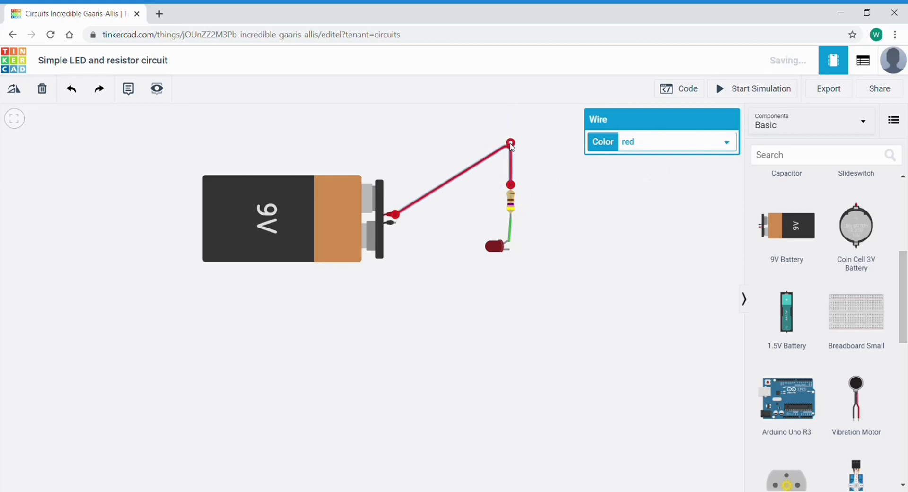
pyautogui.moveTo(334, 206); pyautogui.dragTo(280, 174)
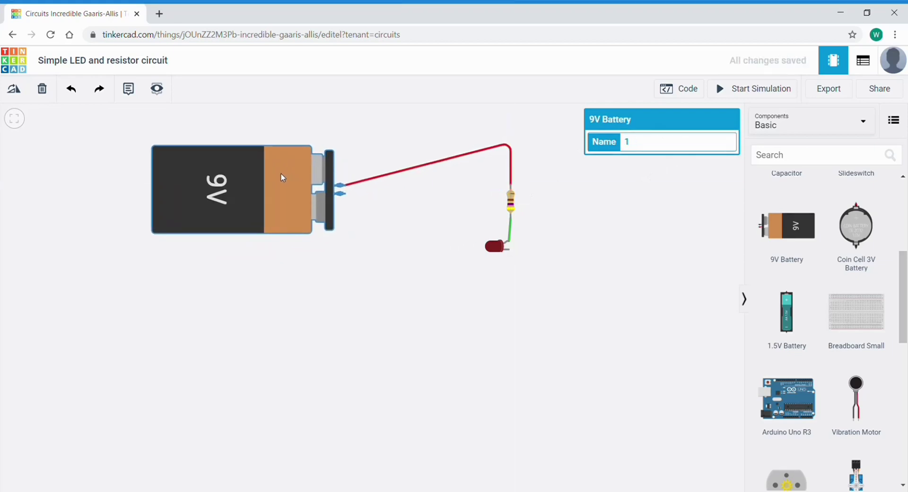
pyautogui.click(378, 181)
pyautogui.moveTo(376, 180); pyautogui.dragTo(365, 145)
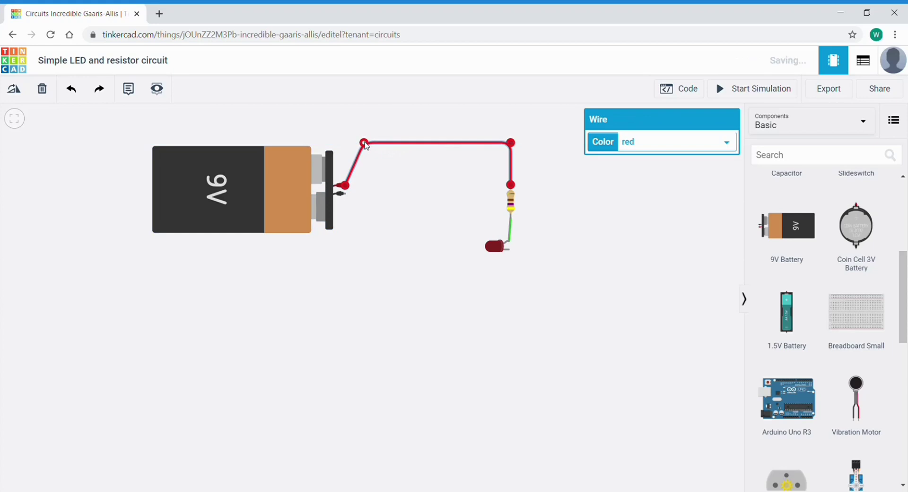
pyautogui.click(378, 247)
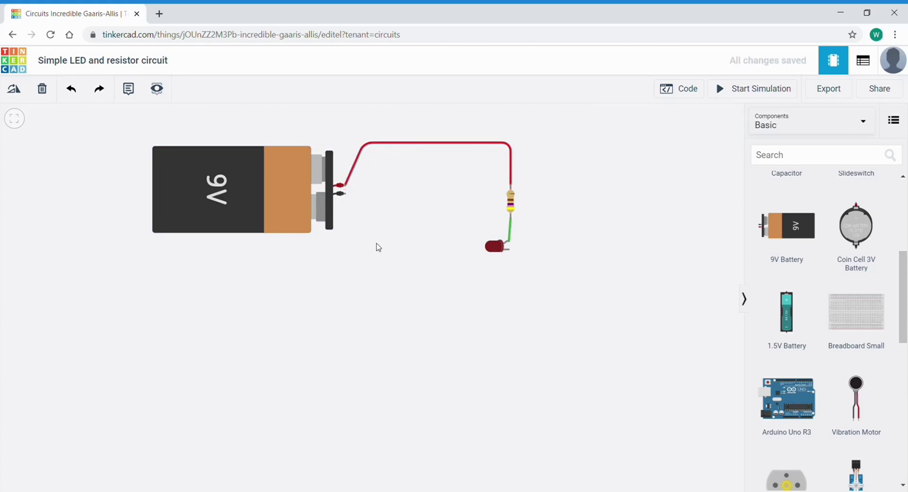
# Step: Wire the battery's negative terminal to the LED's cathode and color the wire black
pyautogui.click(346, 198)
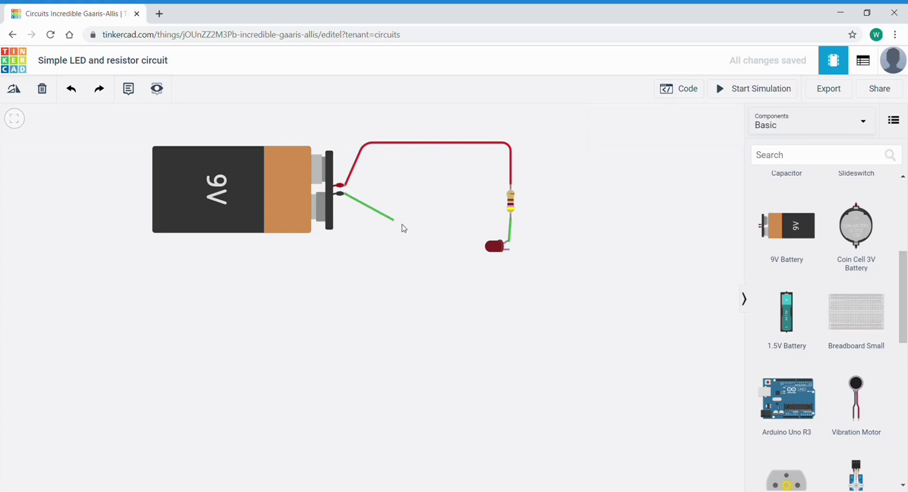
pyautogui.click(509, 250)
pyautogui.click(727, 142)
pyautogui.click(651, 162)
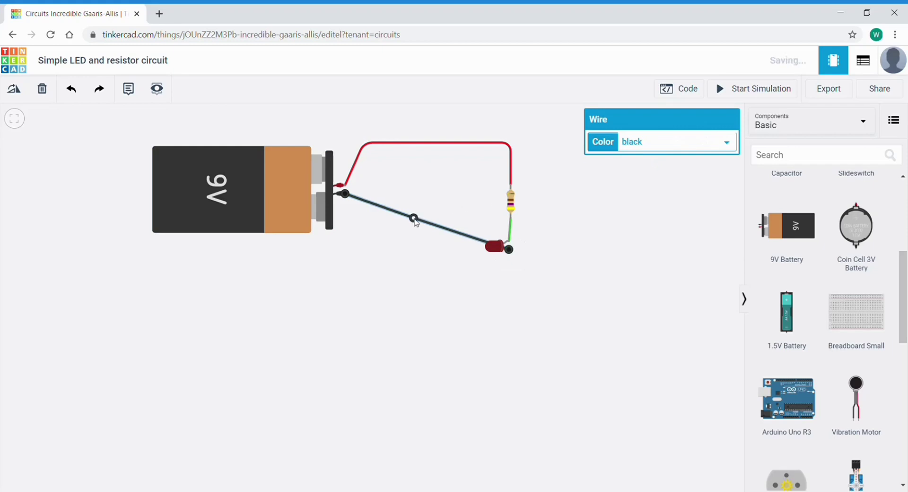
# Step: Route the black wire as a rectangular loop that runs straight down, across below the LED and up to its cathode
pyautogui.moveTo(416, 223); pyautogui.dragTo(345, 282)
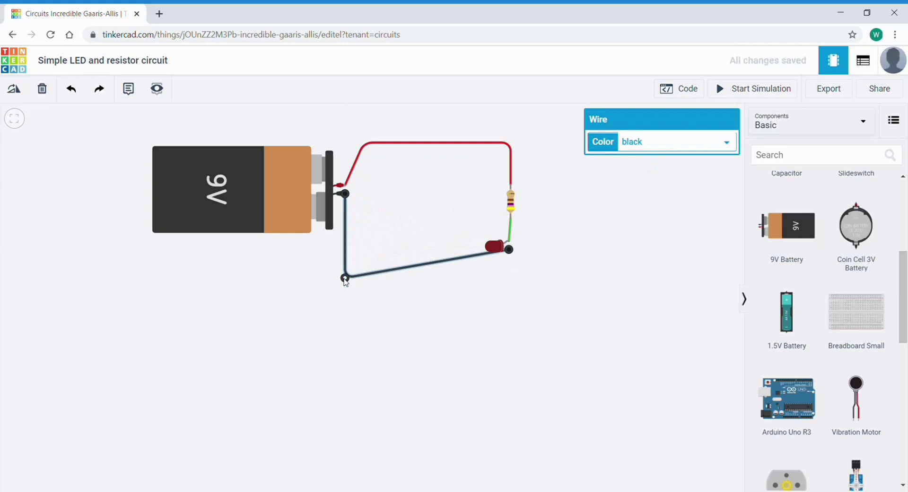
pyautogui.moveTo(443, 268); pyautogui.dragTo(509, 285)
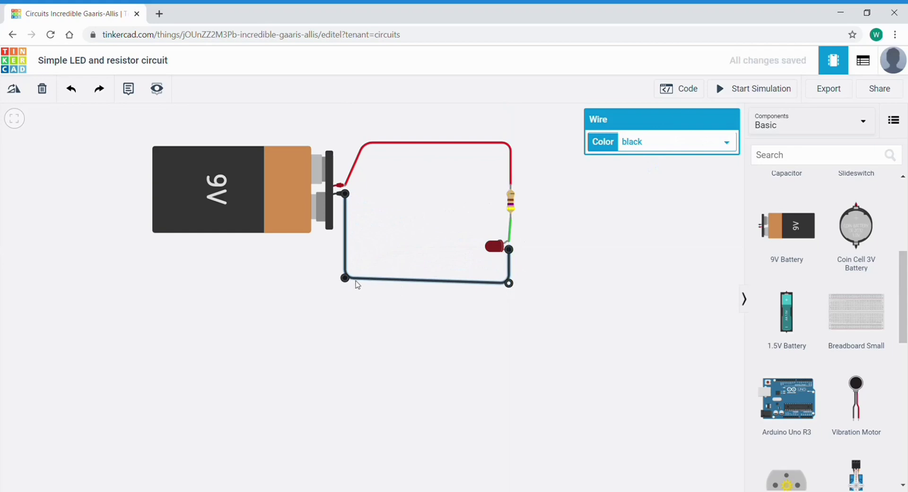
pyautogui.moveTo(345, 280); pyautogui.dragTo(344, 284)
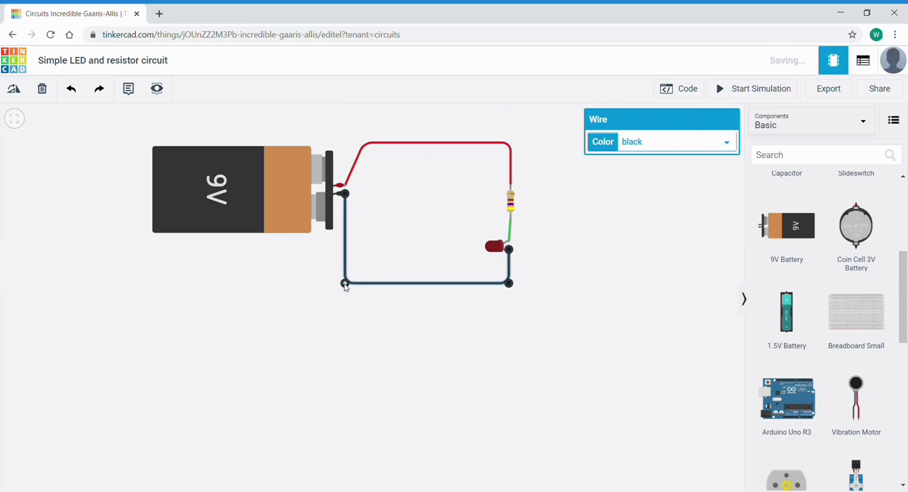
pyautogui.moveTo(422, 284); pyautogui.dragTo(420, 300)
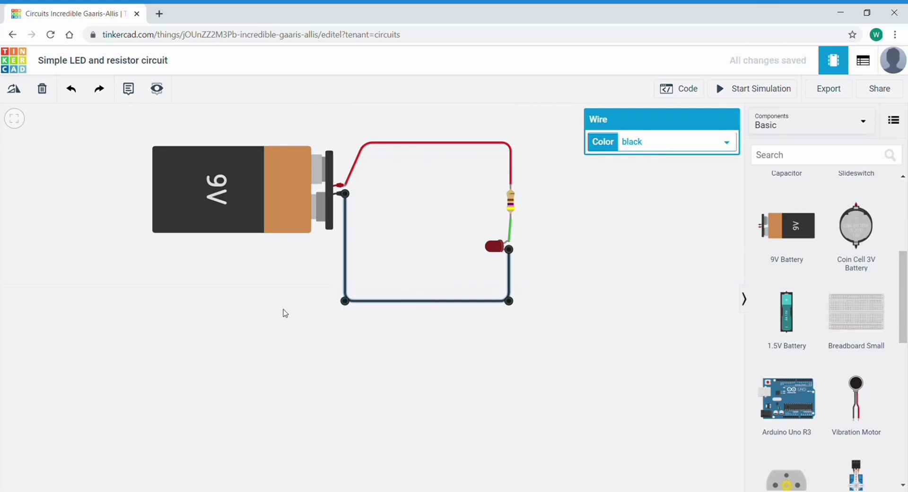
pyautogui.click(570, 277)
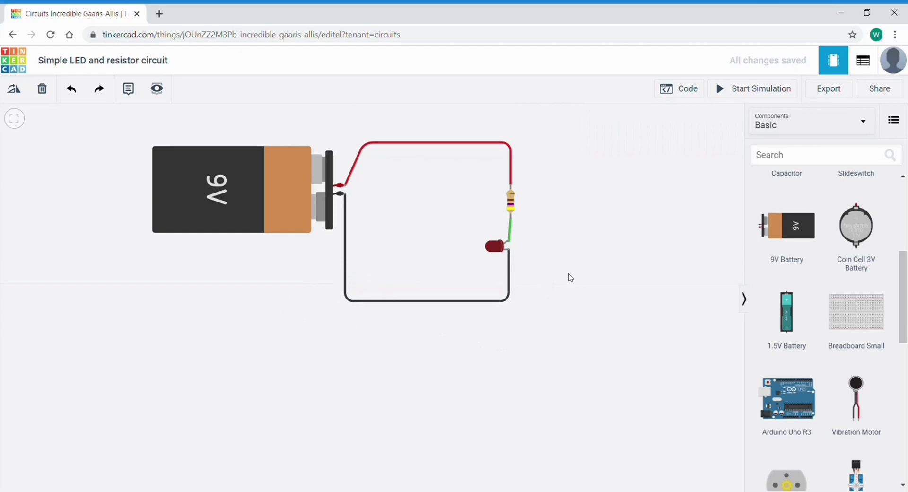
# Step: Run the simulation with the resistor changed to 330 Ω and check how the LED responds
pyautogui.click(741, 94)
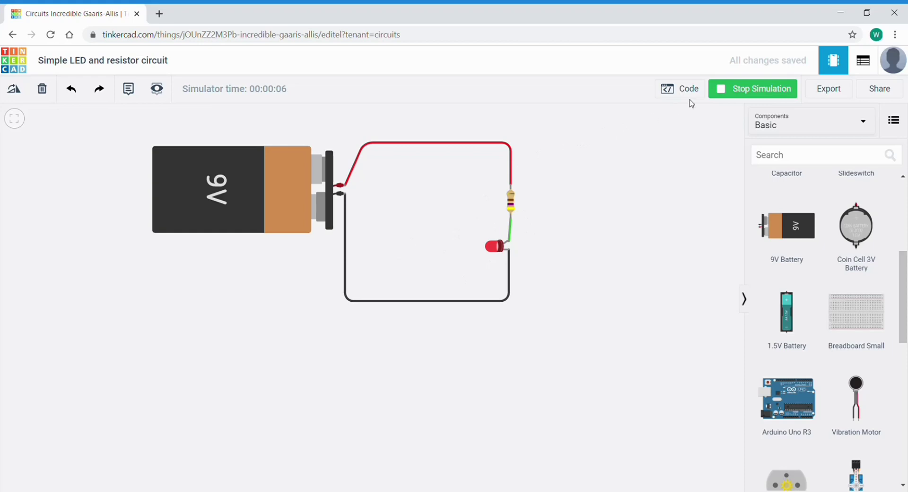
pyautogui.click(511, 210)
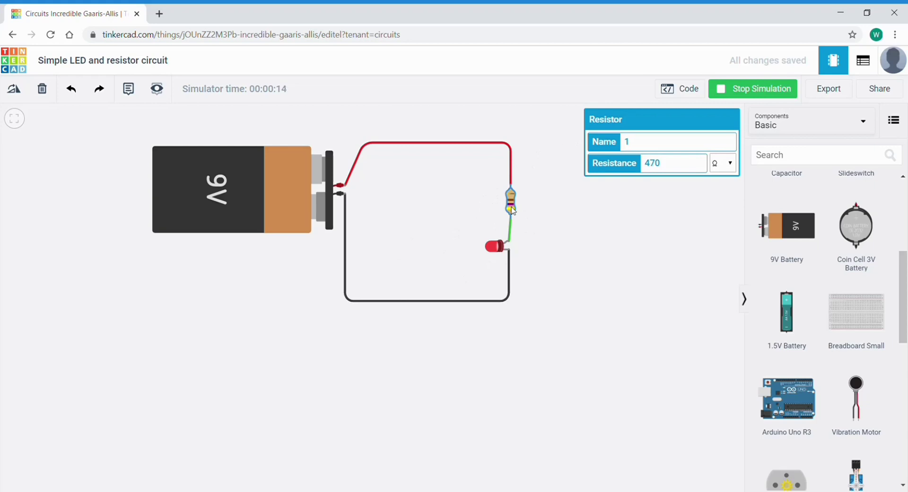
pyautogui.click(665, 168)
pyautogui.press('BackSpace')
pyautogui.press('BackSpace')
pyautogui.press('BackSpace')
pyautogui.write('330')
pyautogui.click(543, 208)
pyautogui.moveTo(485, 236)
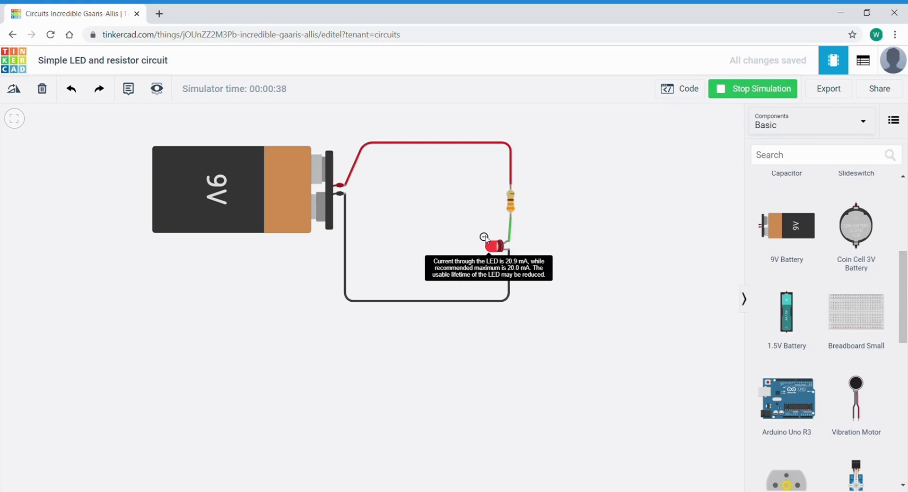
# Step: Set the resistor's resistance to 470 Ω and stop the simulation
pyautogui.click(511, 200)
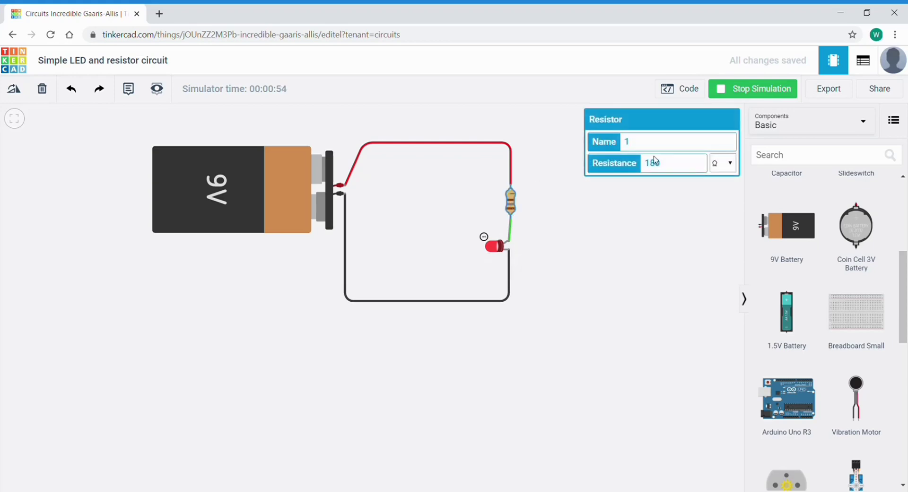
pyautogui.moveTo(659, 163); pyautogui.dragTo(638, 166)
pyautogui.write('470')
pyautogui.click(602, 209)
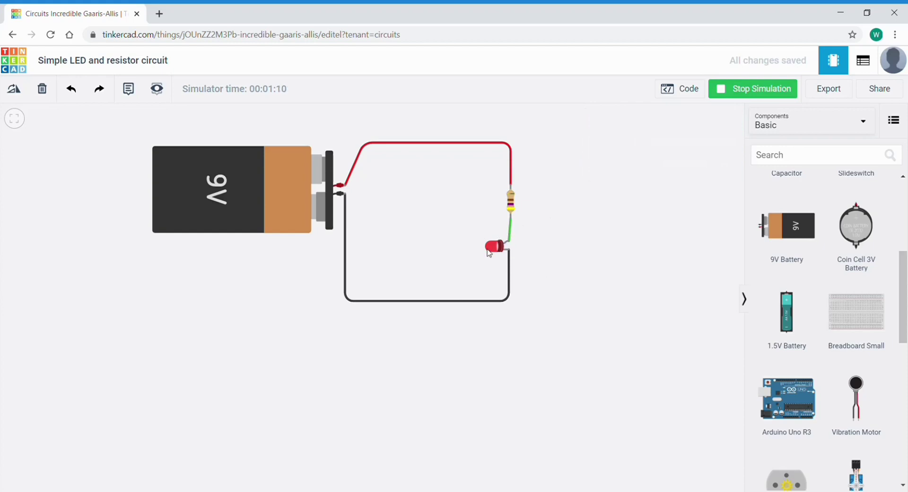
pyautogui.click(732, 93)
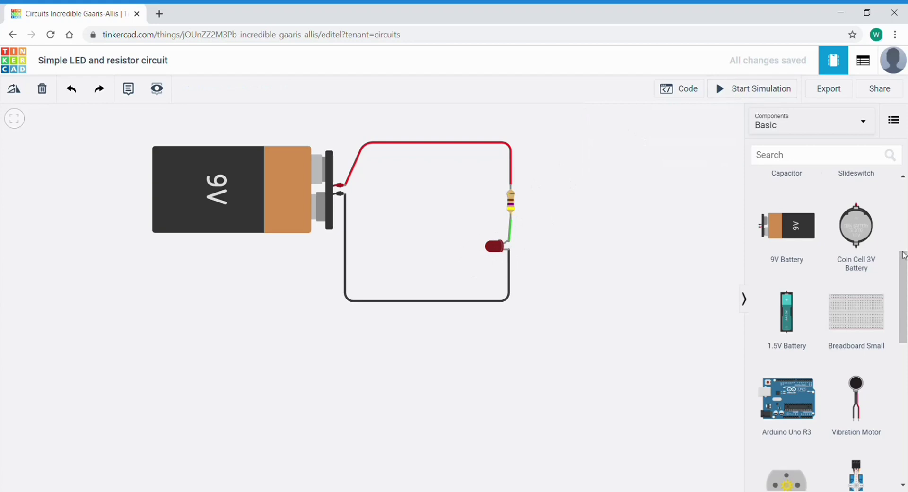
# Step: Add a multimeter in voltage mode inside the circuit loop, between the battery and the resistor
pyautogui.moveTo(904, 268); pyautogui.dragTo(907, 406)
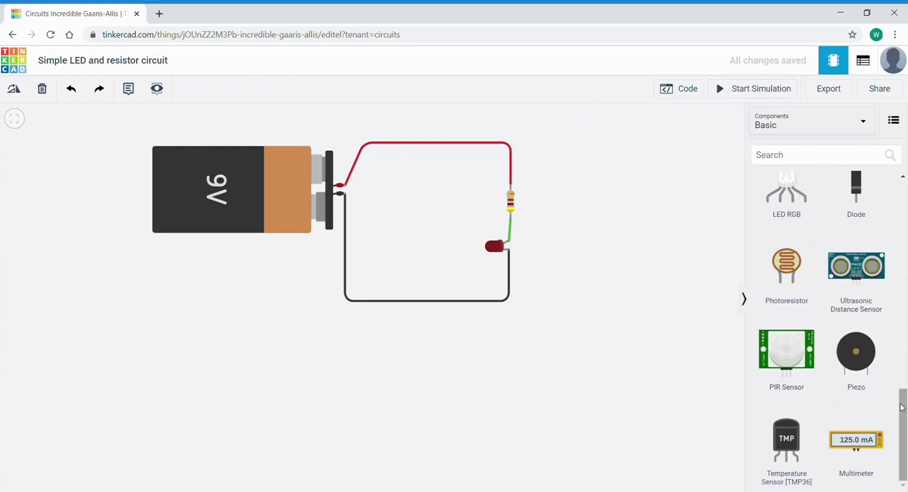
pyautogui.moveTo(857, 444); pyautogui.dragTo(431, 213)
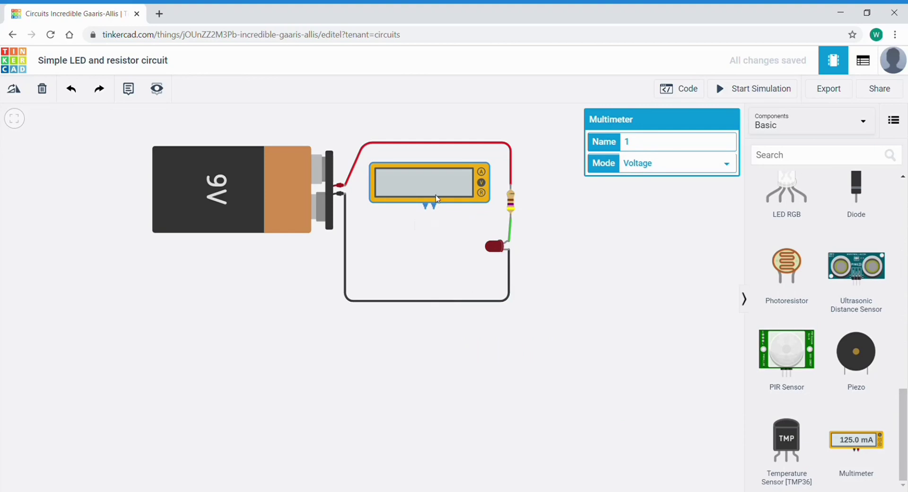
pyautogui.moveTo(437, 198); pyautogui.dragTo(434, 204)
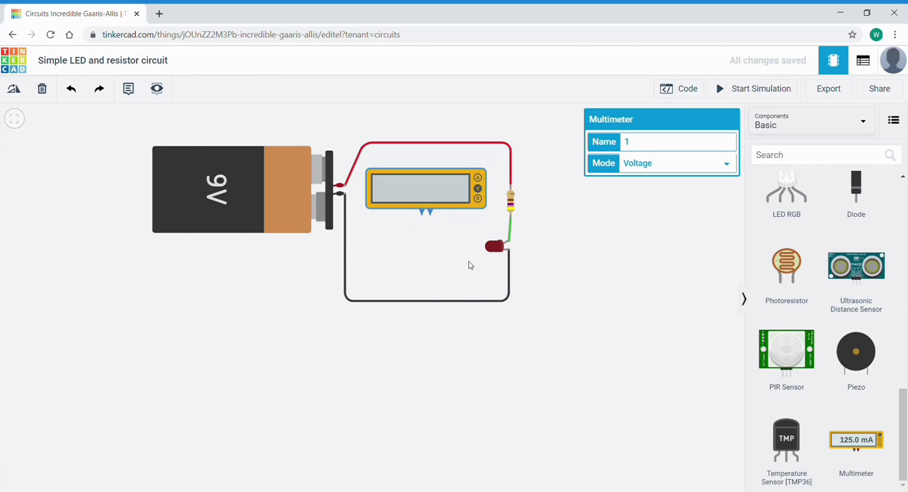
# Step: Wire the multimeter's positive terminal to the LED's anode, color the wire red and bend it to run horizontally under the meter
pyautogui.click(431, 215)
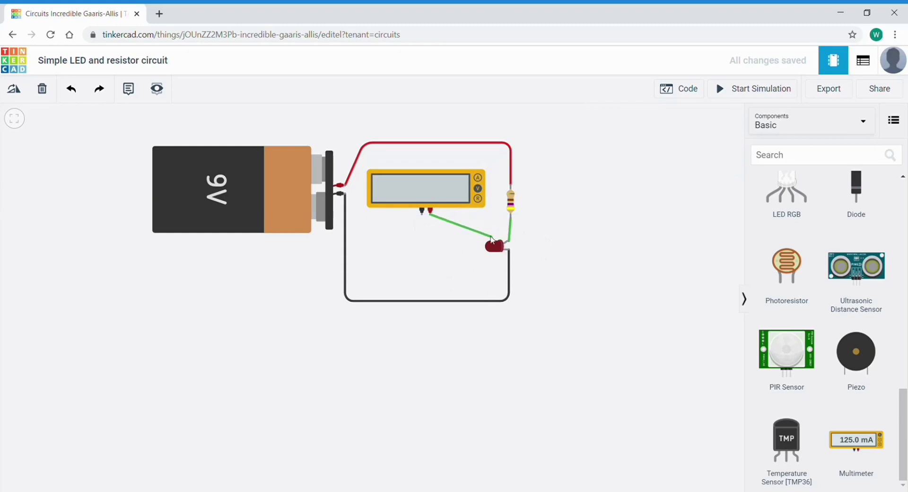
pyautogui.click(510, 243)
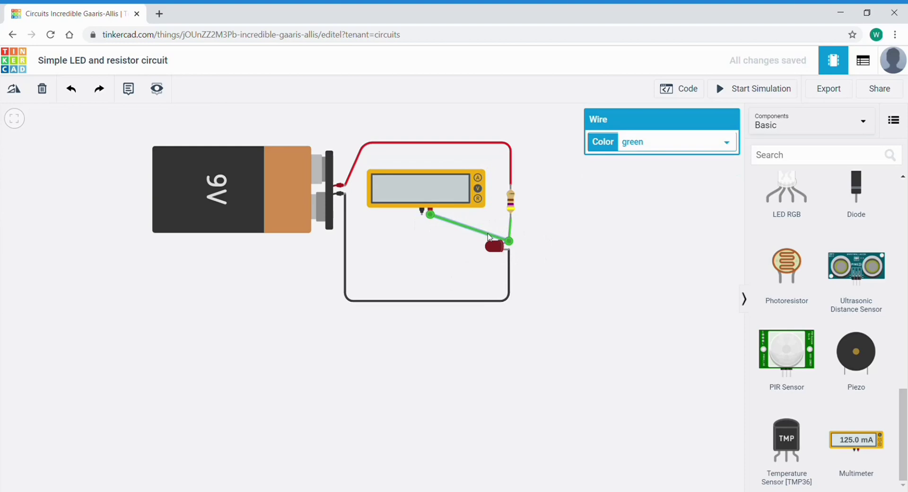
pyautogui.click(727, 147)
pyautogui.click(631, 182)
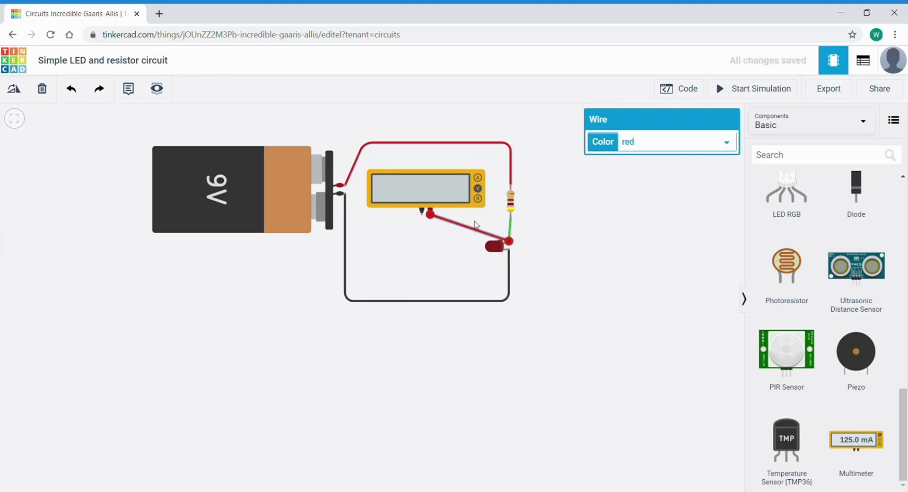
pyautogui.moveTo(477, 230); pyautogui.dragTo(491, 215)
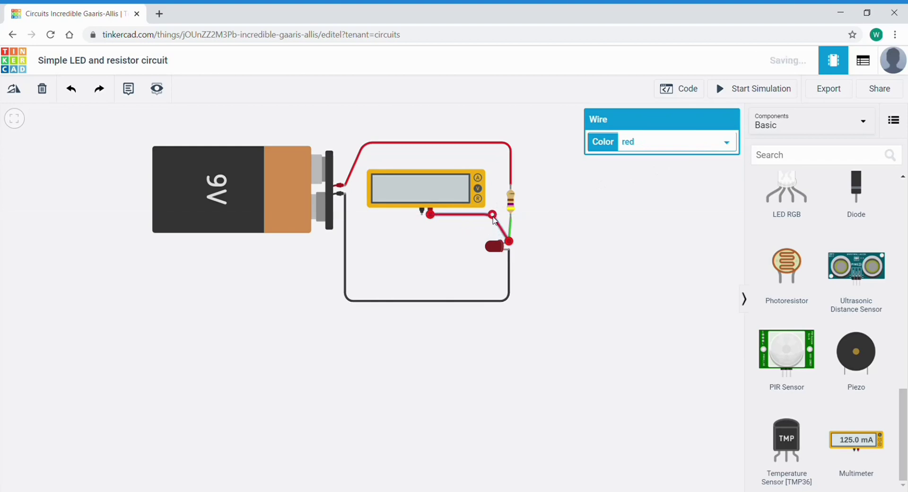
pyautogui.click(416, 260)
# Step: Wire the multimeter's negative terminal to the LED's cathode in black, bending the wire down and around beneath the LED
pyautogui.click(422, 218)
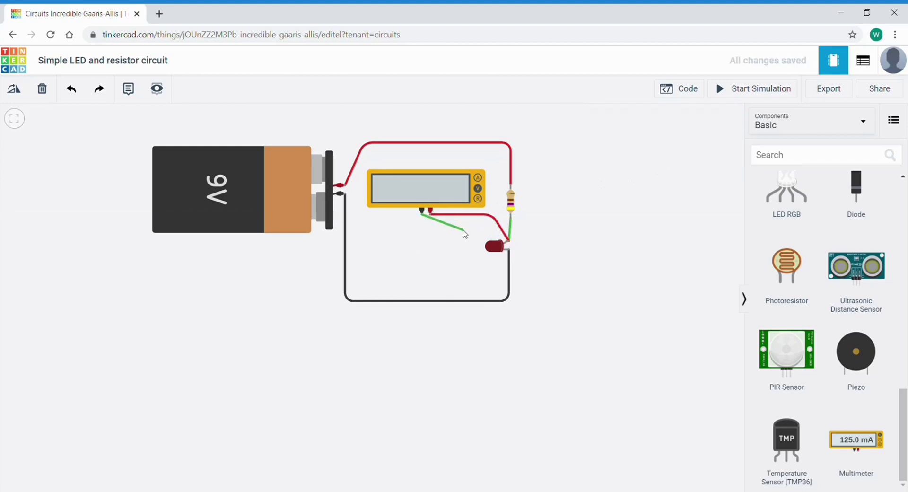
pyautogui.click(510, 250)
pyautogui.click(730, 145)
pyautogui.click(661, 157)
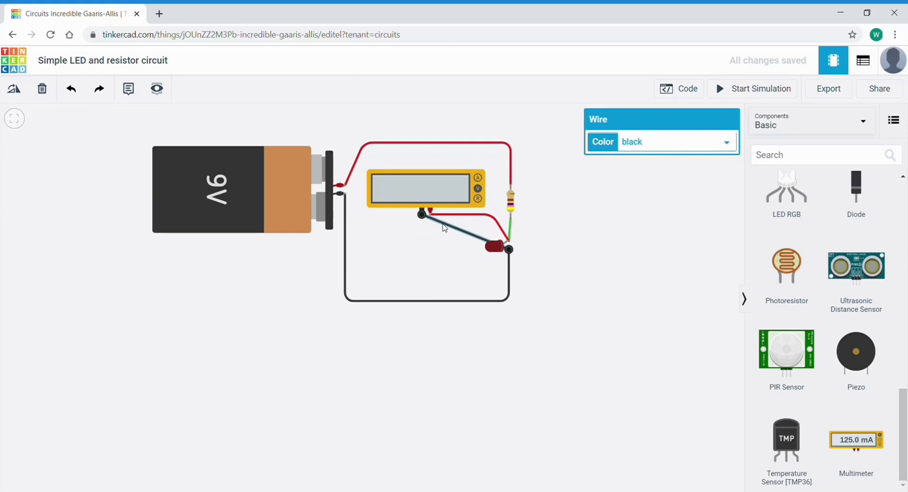
pyautogui.moveTo(442, 227); pyautogui.dragTo(421, 272)
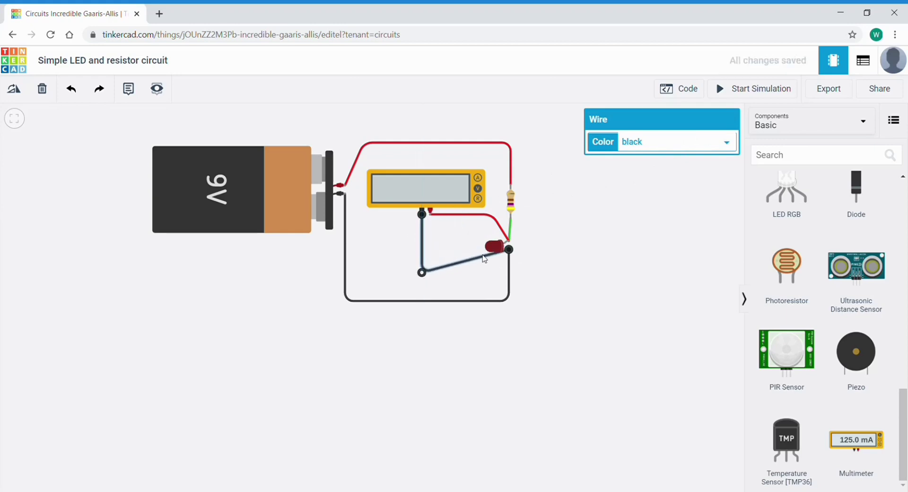
pyautogui.moveTo(484, 261); pyautogui.dragTo(489, 274)
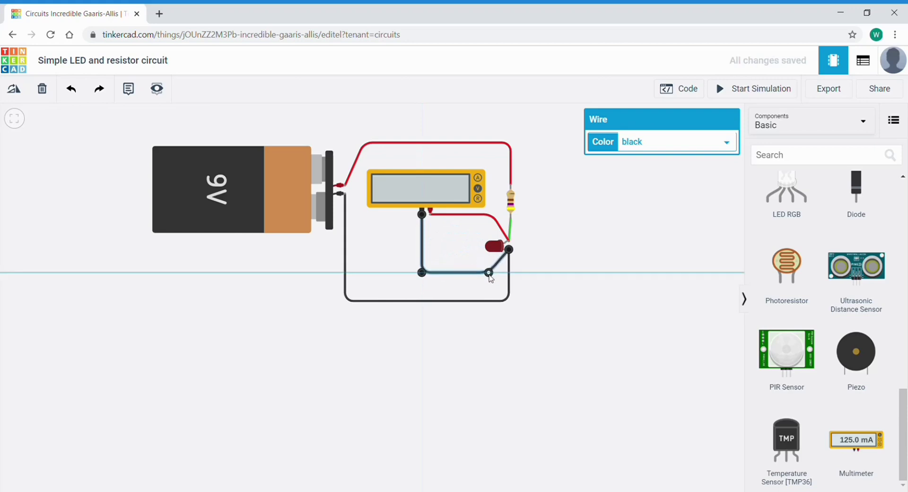
pyautogui.click(620, 251)
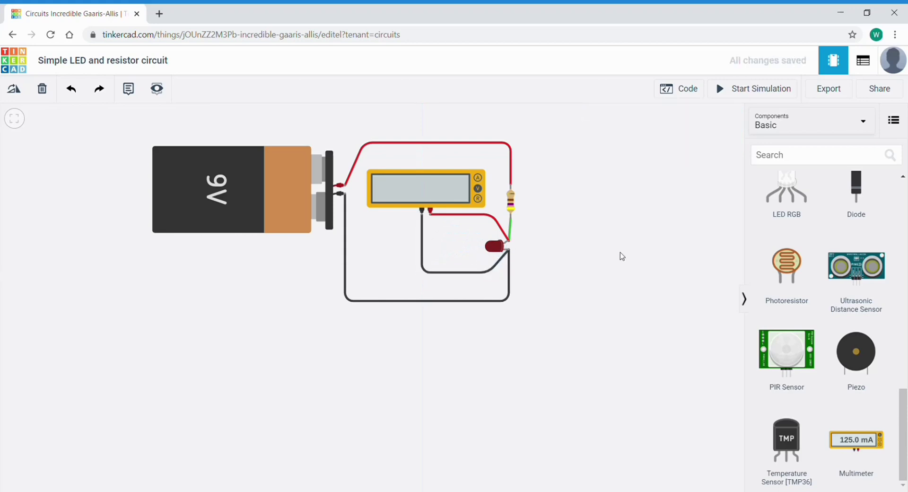
# Step: Run the simulation to measure the voltage across the LED
pyautogui.click(725, 90)
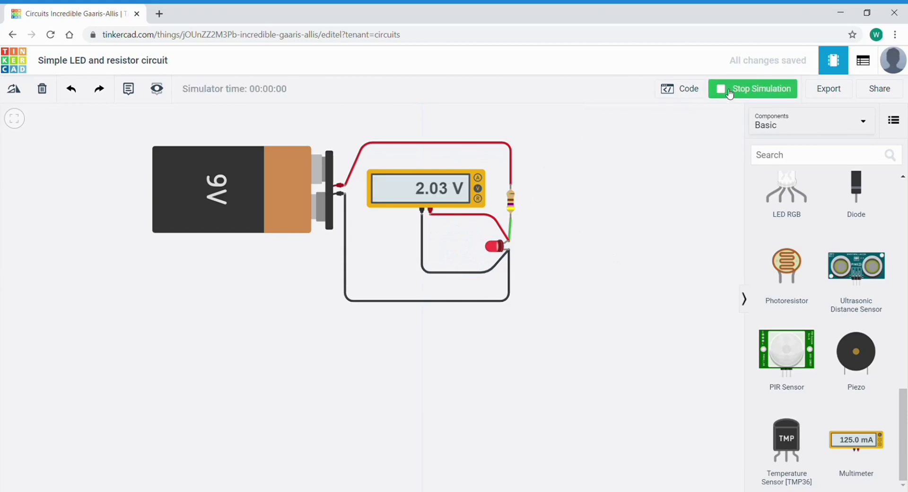